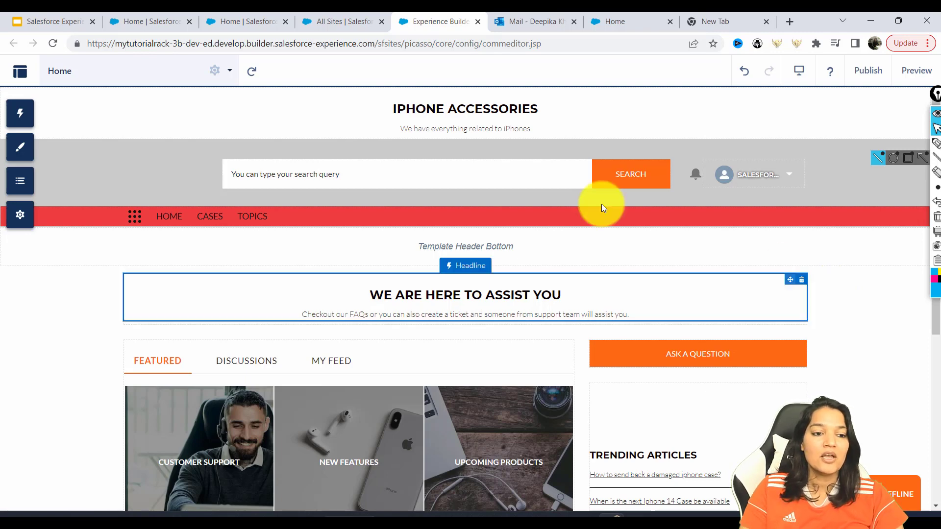
# Step: Open the member settings in the Administration workspace of the iPhone accessories Customer support site
pyautogui.click(22, 73)
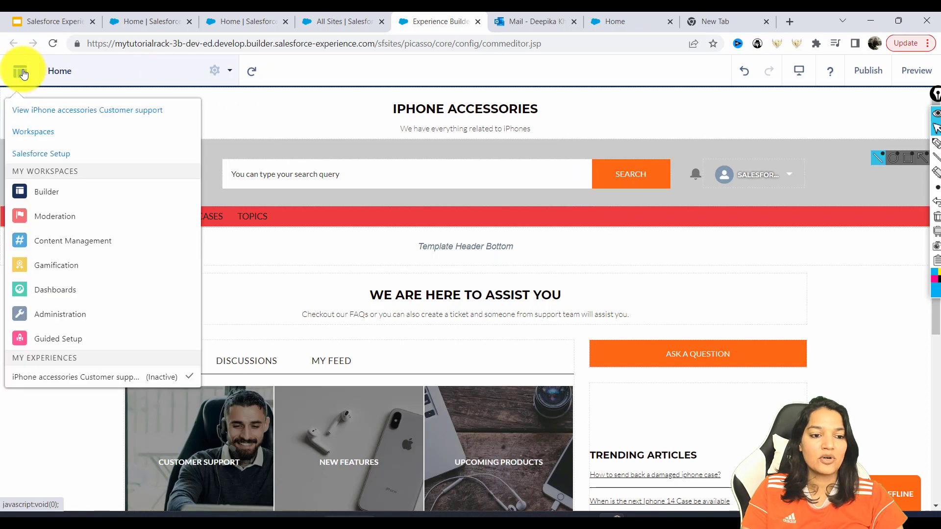
pyautogui.click(59, 316)
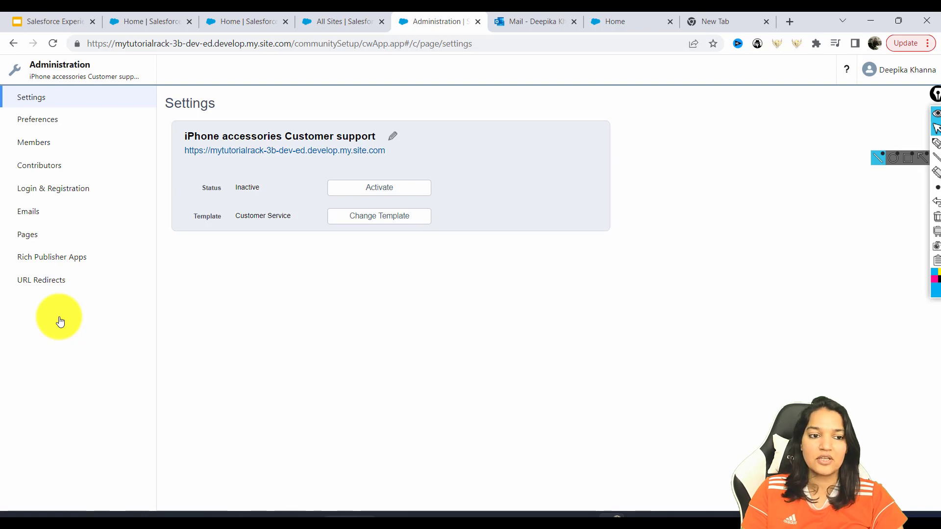
pyautogui.click(40, 148)
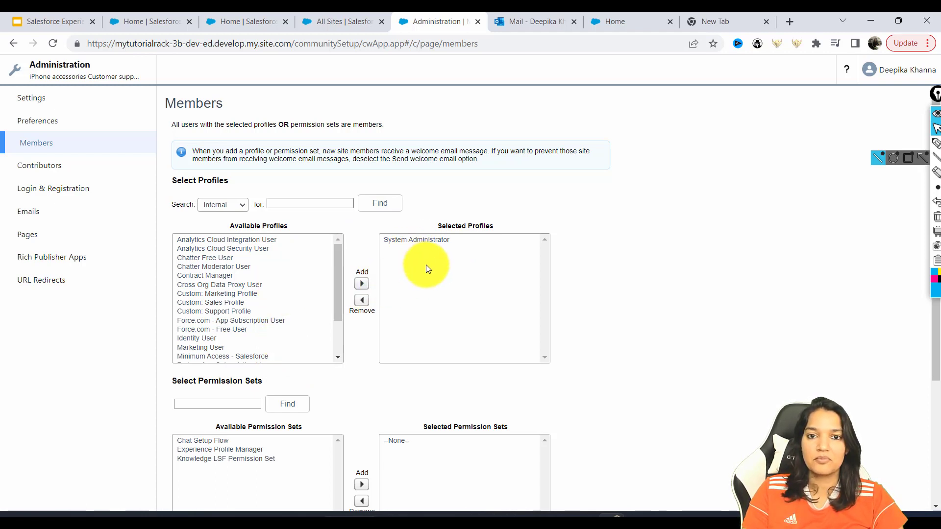
# Step: Add the Customer Community User profile to the site's selected profiles, save, and filter the available profiles by Customer again
pyautogui.click(231, 206)
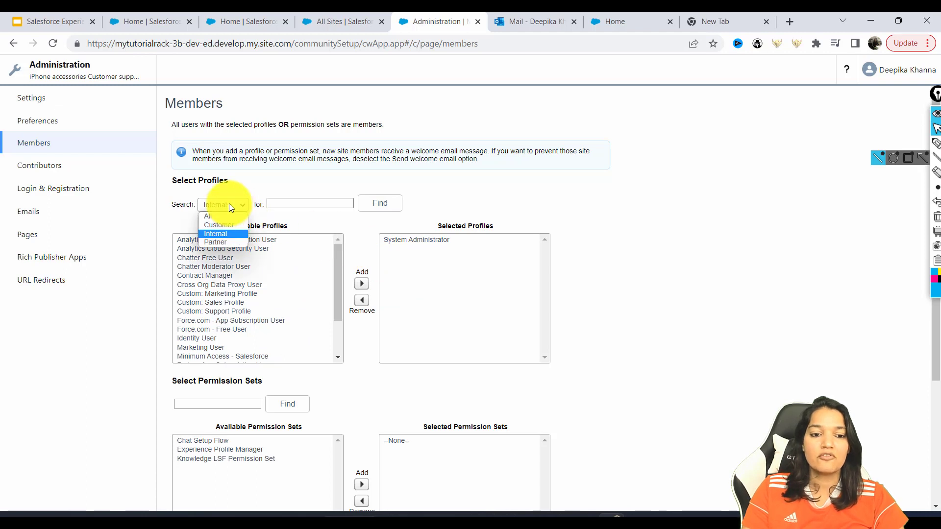
pyautogui.click(218, 227)
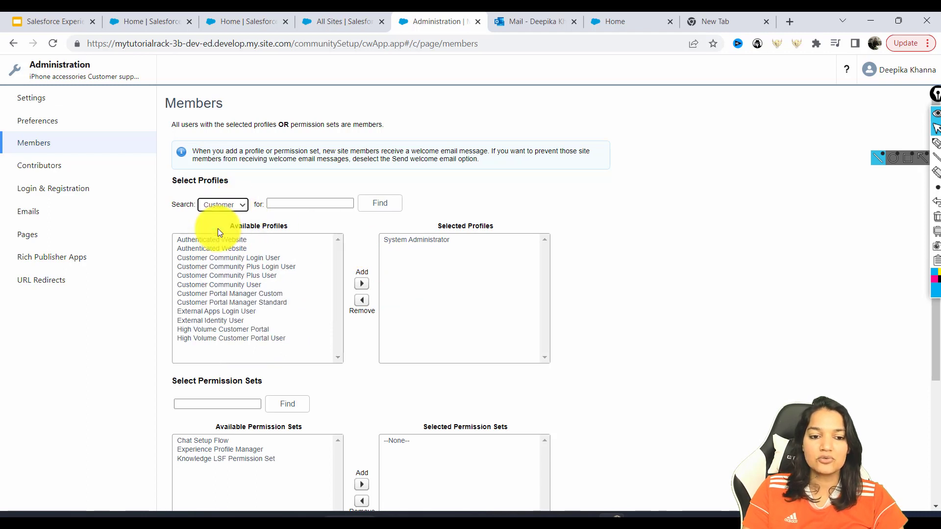
pyautogui.click(225, 283)
pyautogui.click(362, 285)
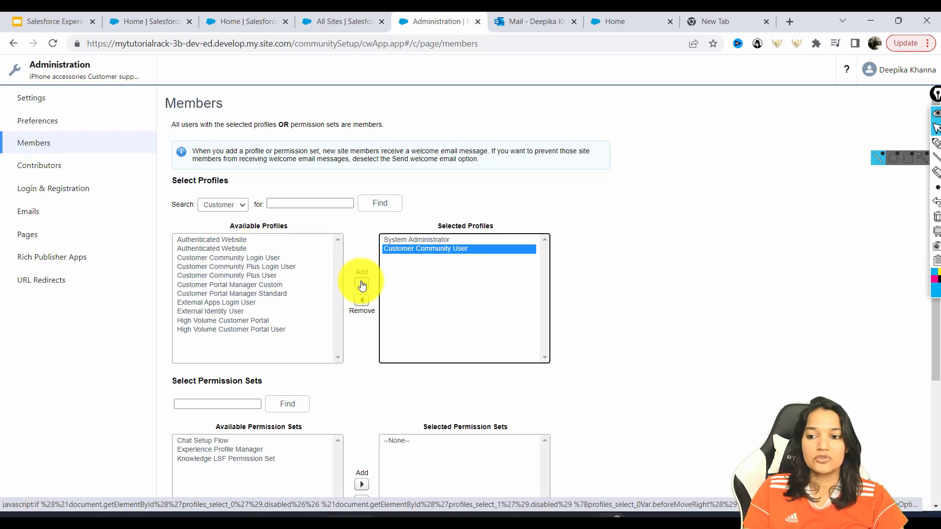
pyautogui.scroll(-2, 924, 441)
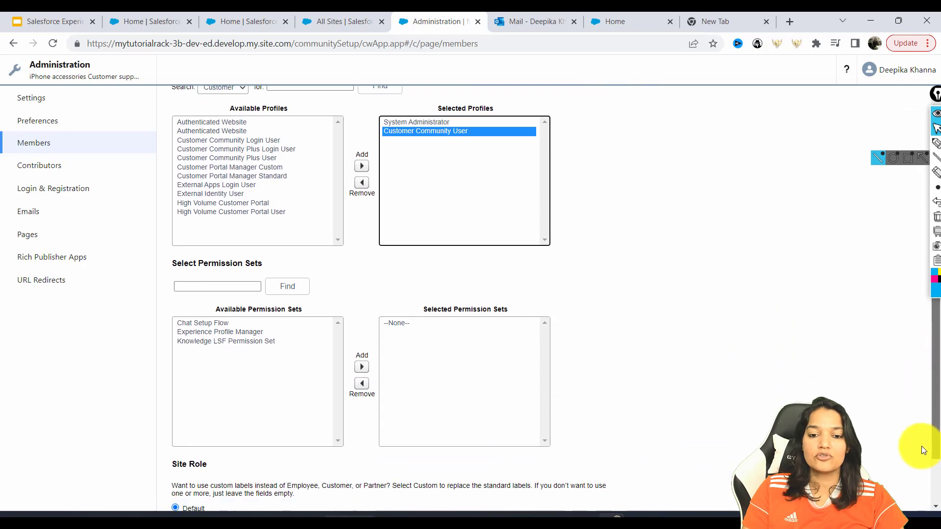
pyautogui.scroll(-1, 922, 451)
pyautogui.click(318, 495)
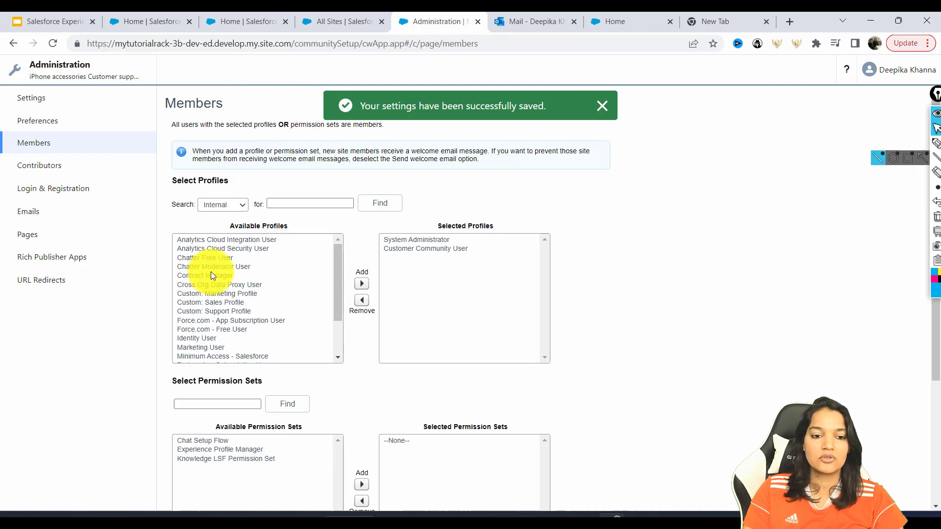
pyautogui.click(231, 201)
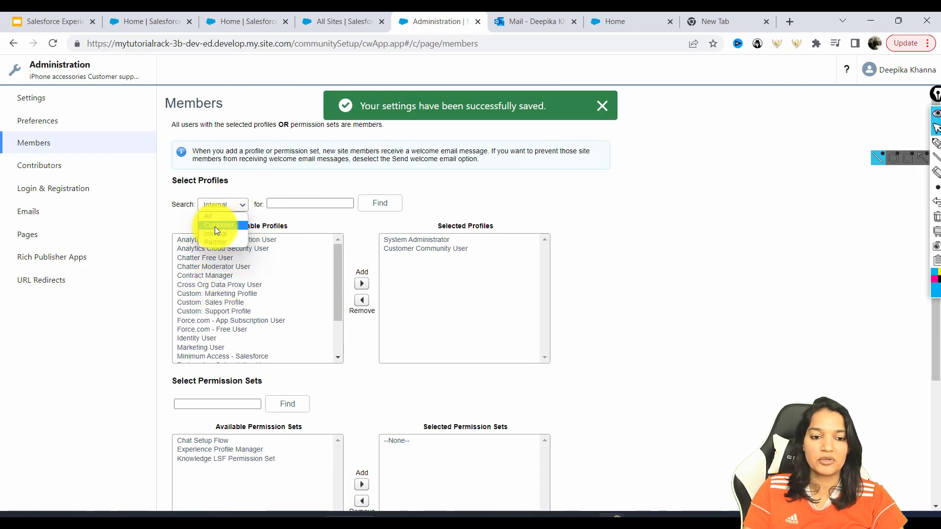
pyautogui.click(215, 227)
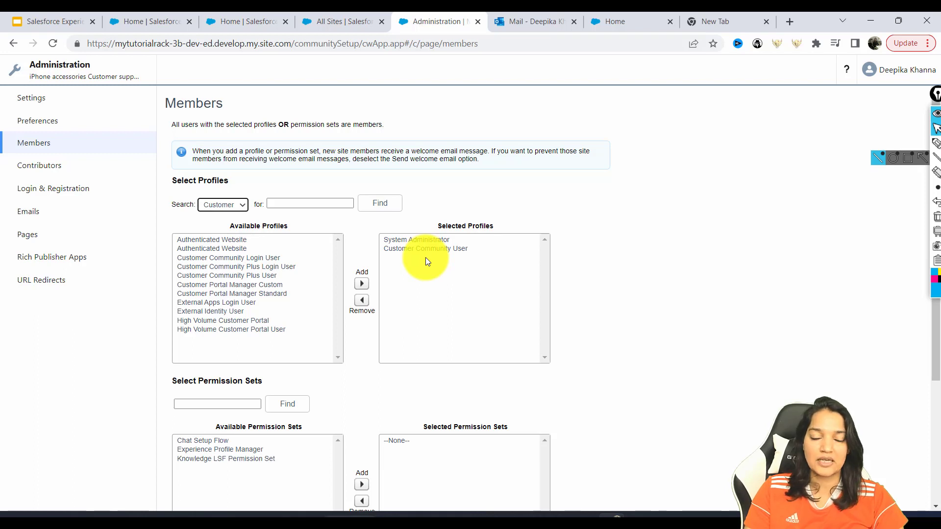
# Step: Open the Login & Registration settings, check the live site's login page, and review the logo file size limit
pyautogui.click(54, 190)
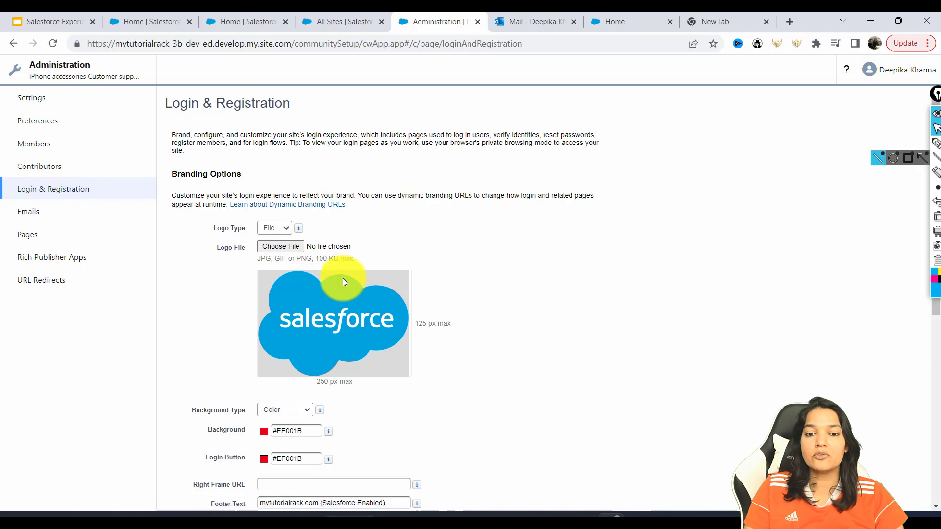
pyautogui.click(610, 509)
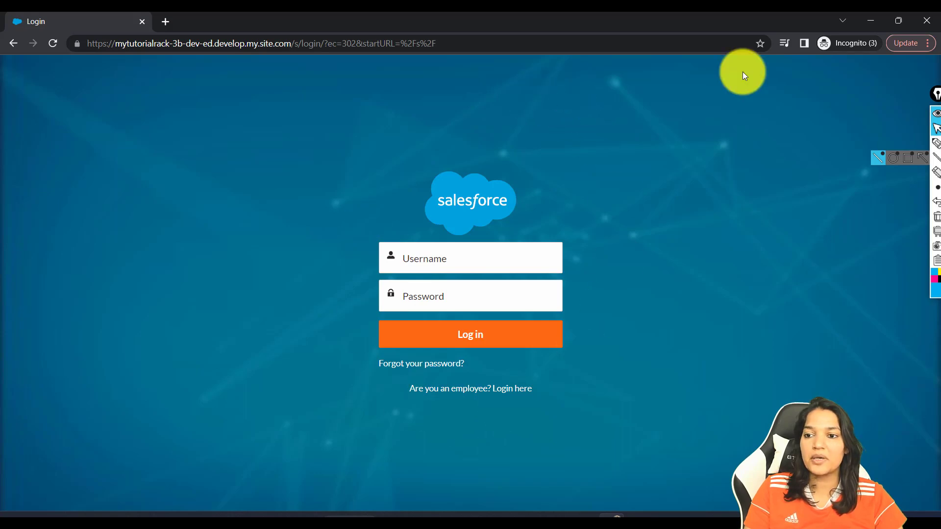
pyautogui.click(870, 18)
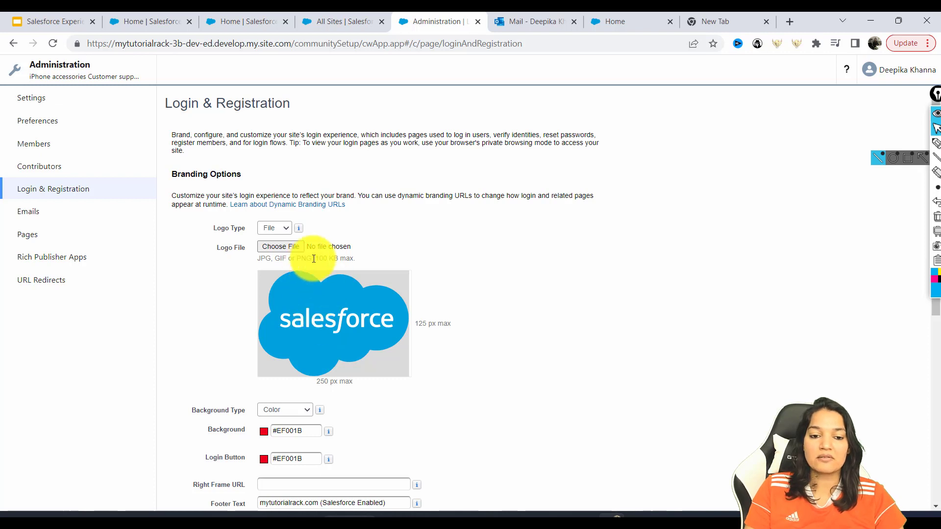
pyautogui.moveTo(314, 259); pyautogui.dragTo(343, 260)
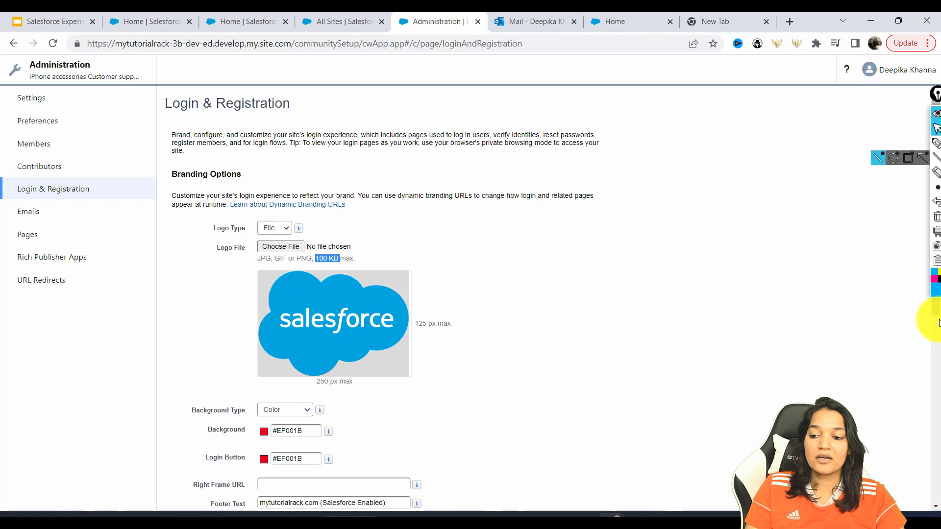
# Step: Set the login page's background color to #5913CE and its login button color to #EF001B, and save the settings
pyautogui.moveTo(936, 315); pyautogui.dragTo(916, 392)
pyautogui.click(265, 283)
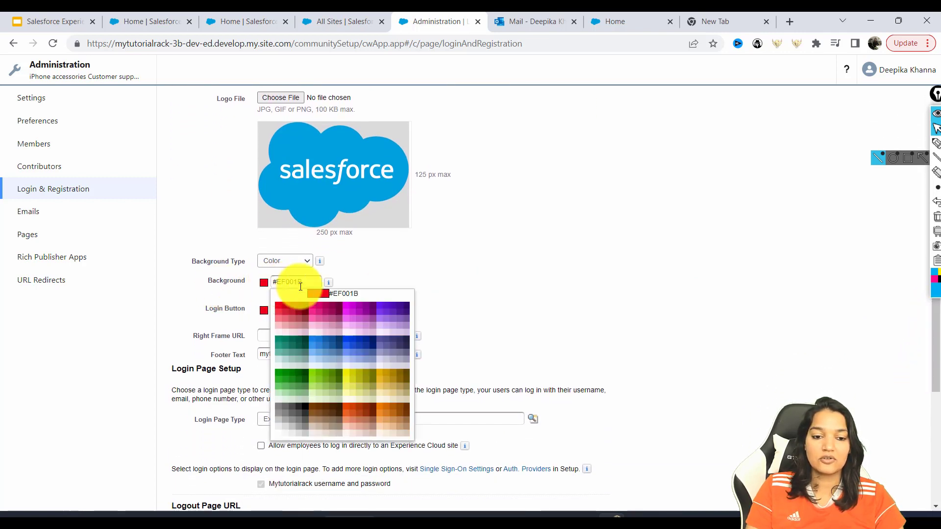
pyautogui.click(384, 309)
pyautogui.click(265, 312)
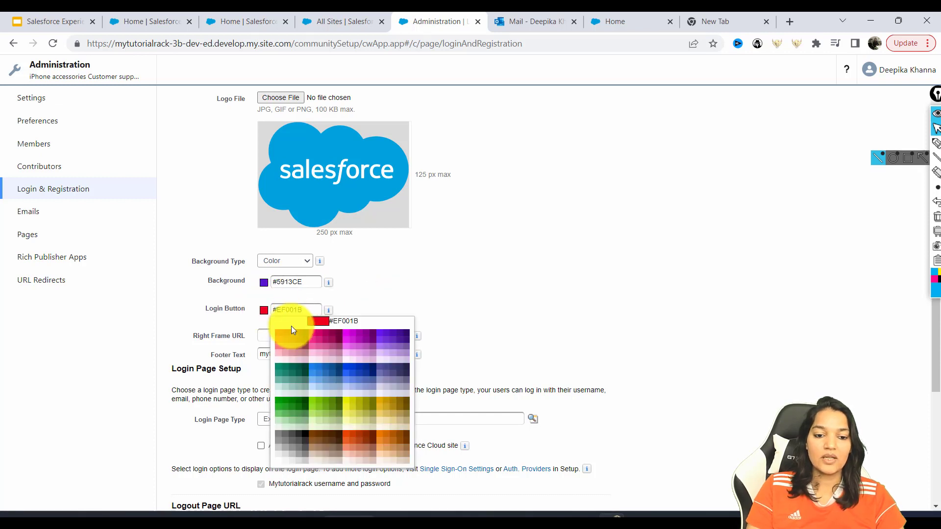
pyautogui.click(278, 338)
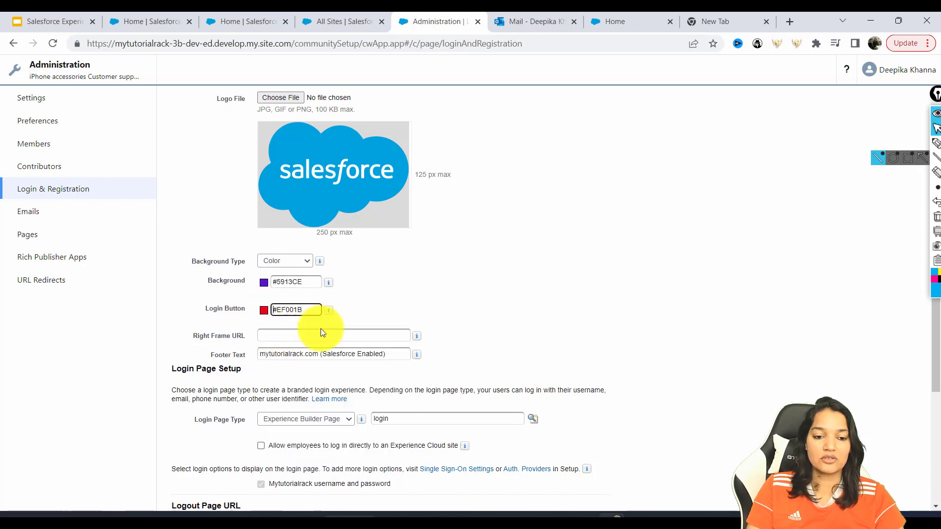
pyautogui.moveTo(210, 356); pyautogui.dragTo(396, 354)
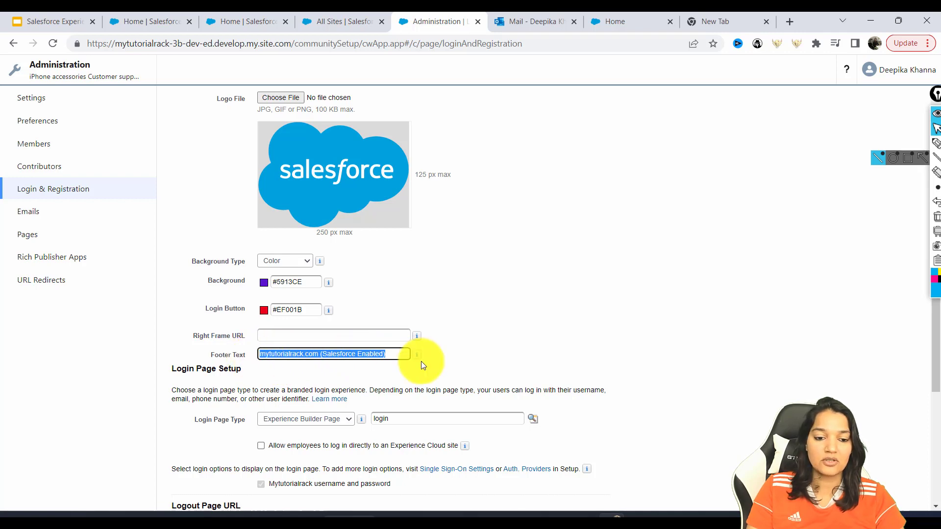
pyautogui.moveTo(937, 357); pyautogui.dragTo(919, 458)
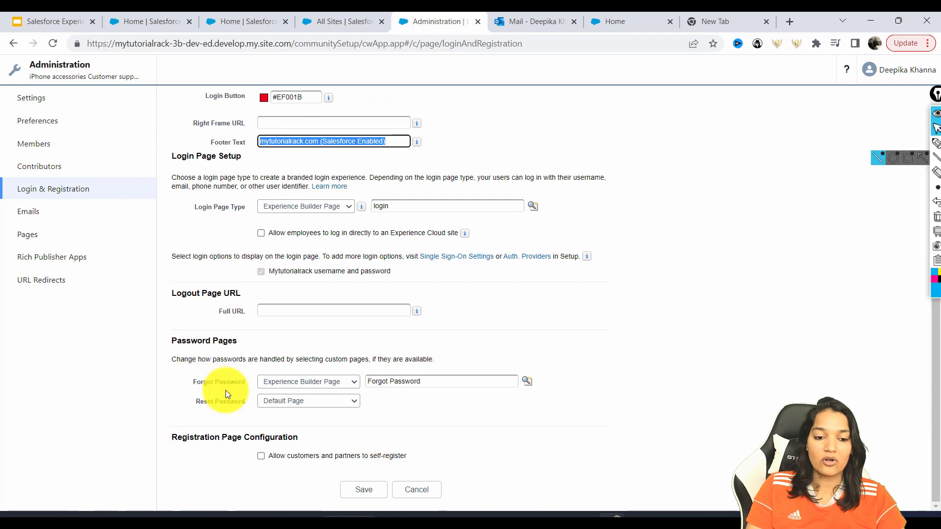
pyautogui.click(358, 489)
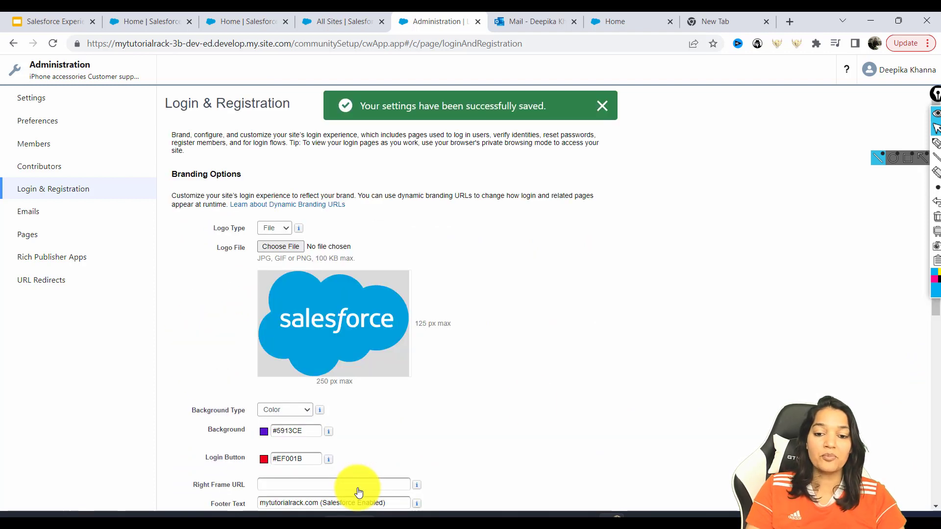
# Step: Review the password page settings and the self-registration option for customers and partners
pyautogui.scroll(-8, 926, 343)
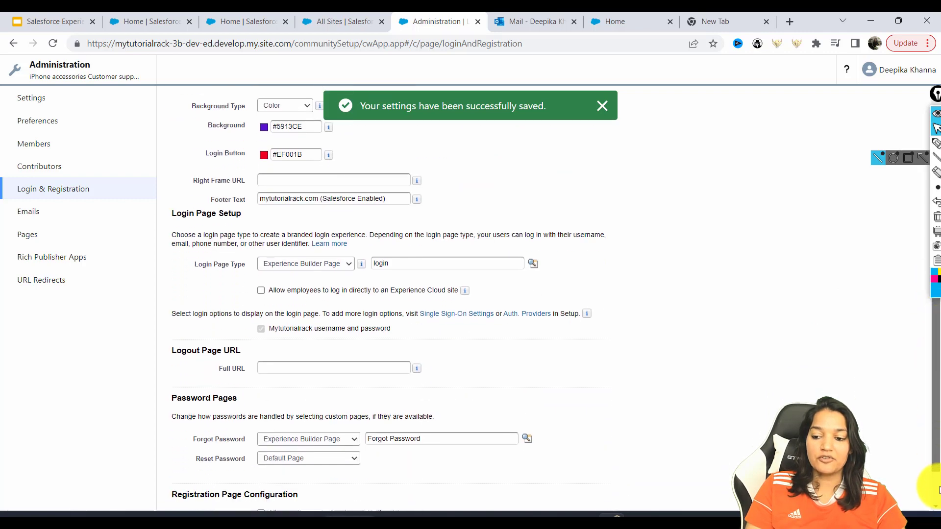
pyautogui.moveTo(168, 434); pyautogui.dragTo(412, 455)
pyautogui.click(310, 438)
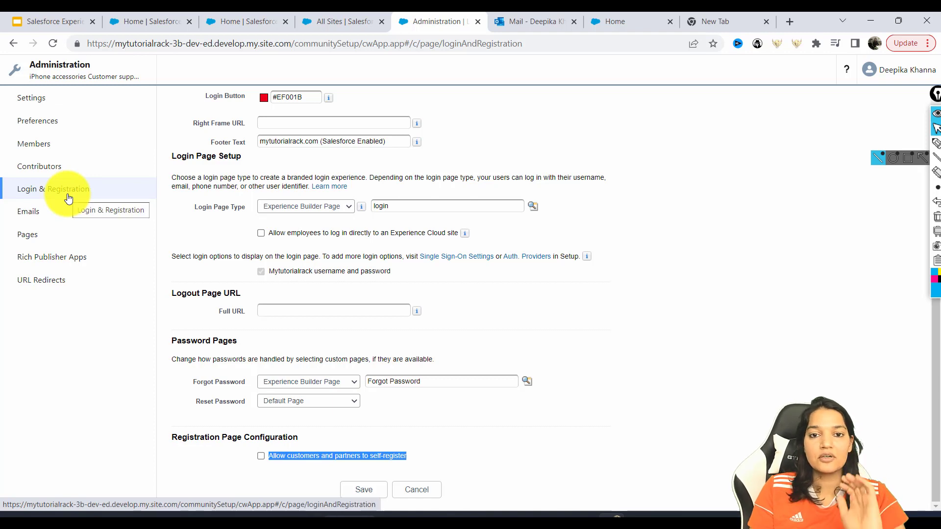
# Step: Examine the site's Emails settings, including the templates for the welcome, forgot password and change password messages
pyautogui.click(35, 221)
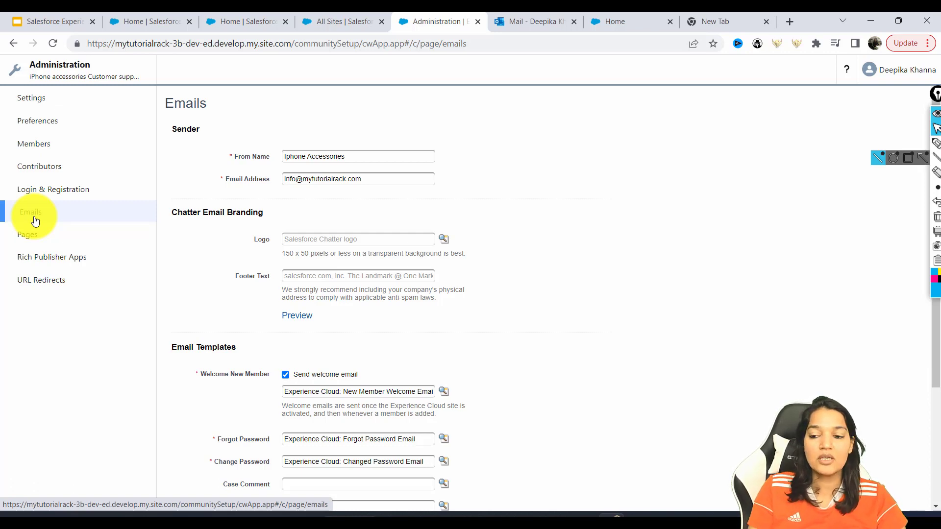
pyautogui.scroll(-2, 924, 368)
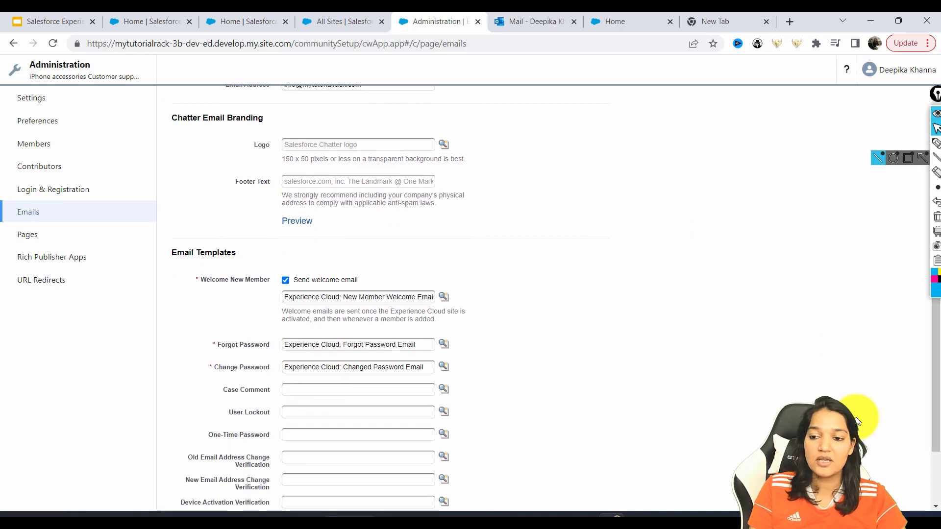
pyautogui.click(930, 95)
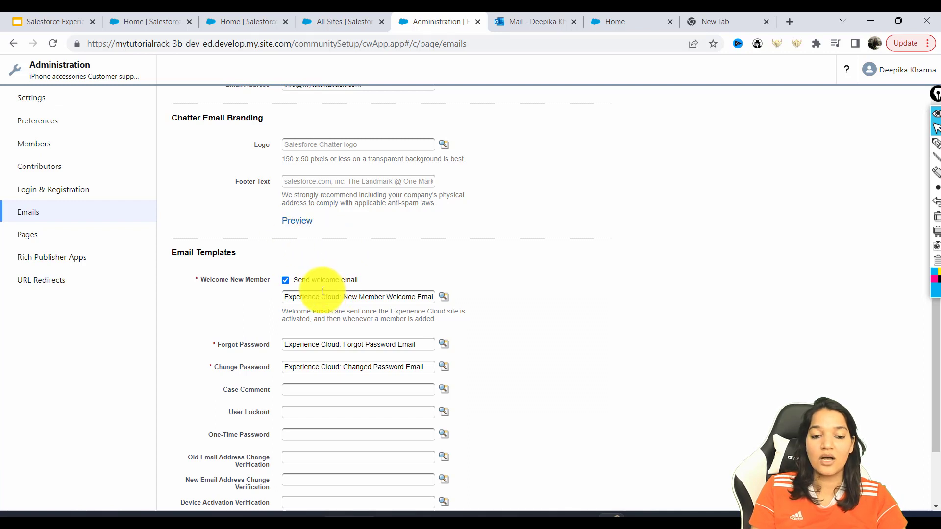
pyautogui.moveTo(321, 296); pyautogui.dragTo(452, 284)
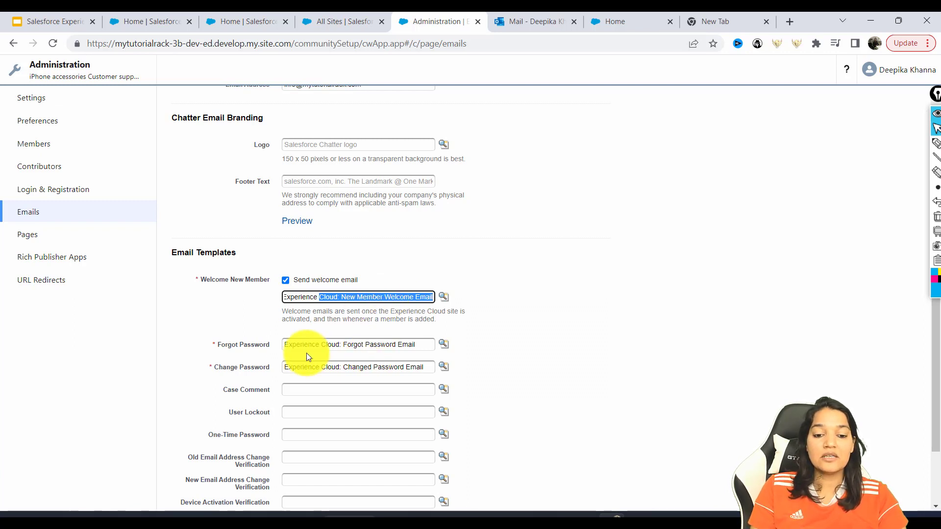
pyautogui.click(418, 345)
pyautogui.moveTo(418, 345); pyautogui.dragTo(275, 357)
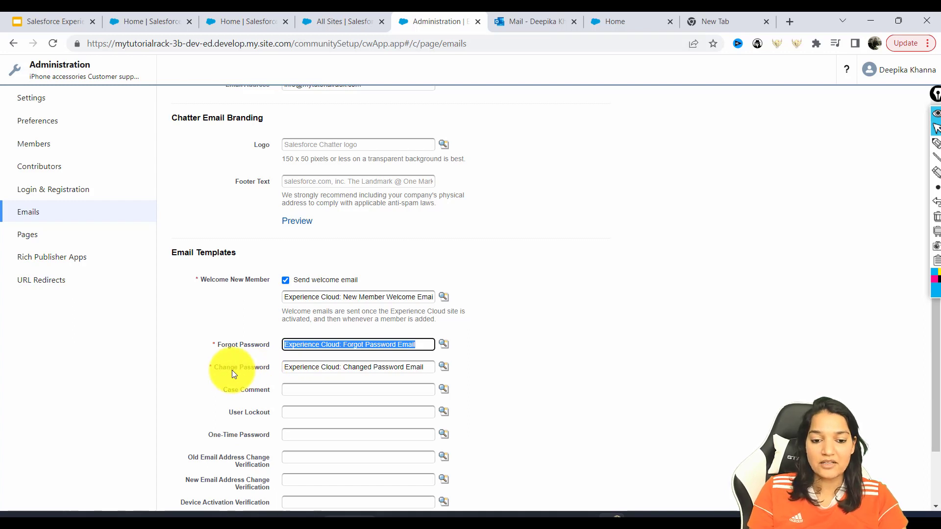
pyautogui.moveTo(426, 368); pyautogui.dragTo(275, 367)
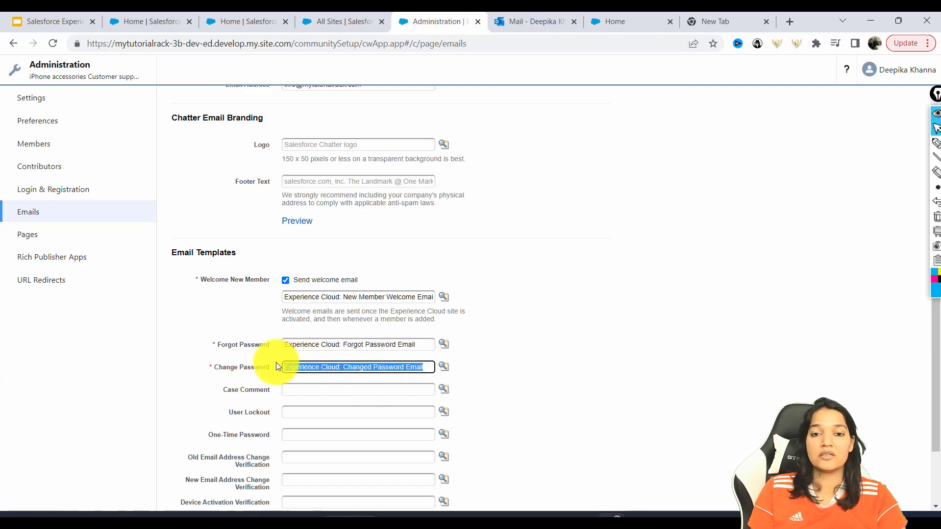
pyautogui.scroll(-1, 925, 426)
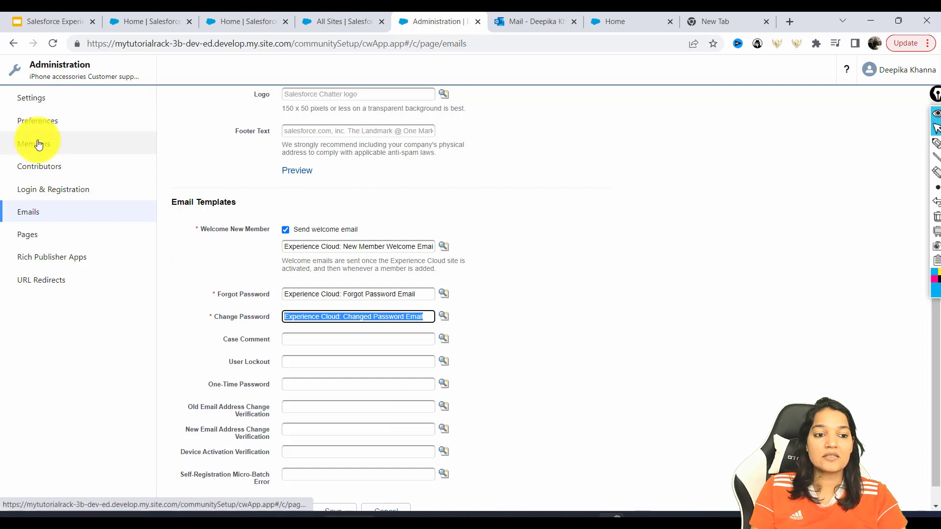
# Step: Activate the iPhone accessories Customer support site from its Settings page and dismiss the notification
pyautogui.click(35, 106)
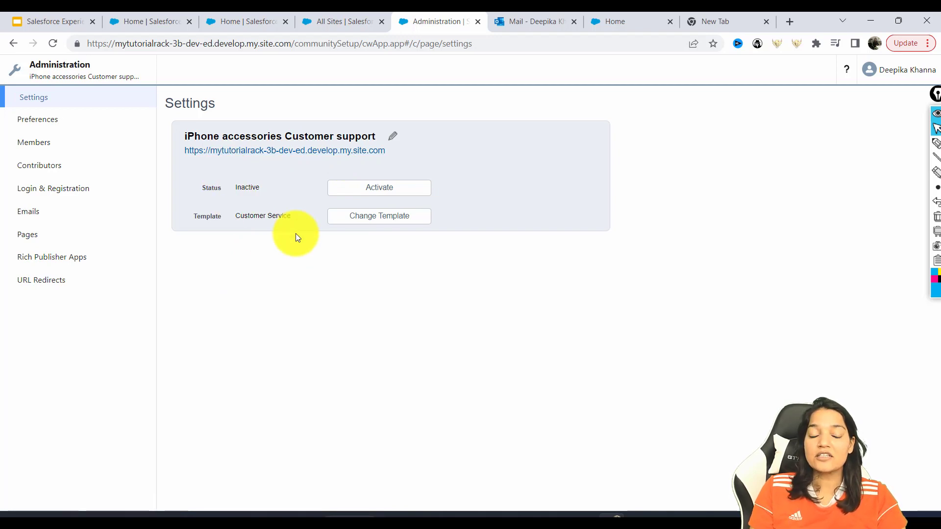
pyautogui.click(406, 189)
pyautogui.click(542, 105)
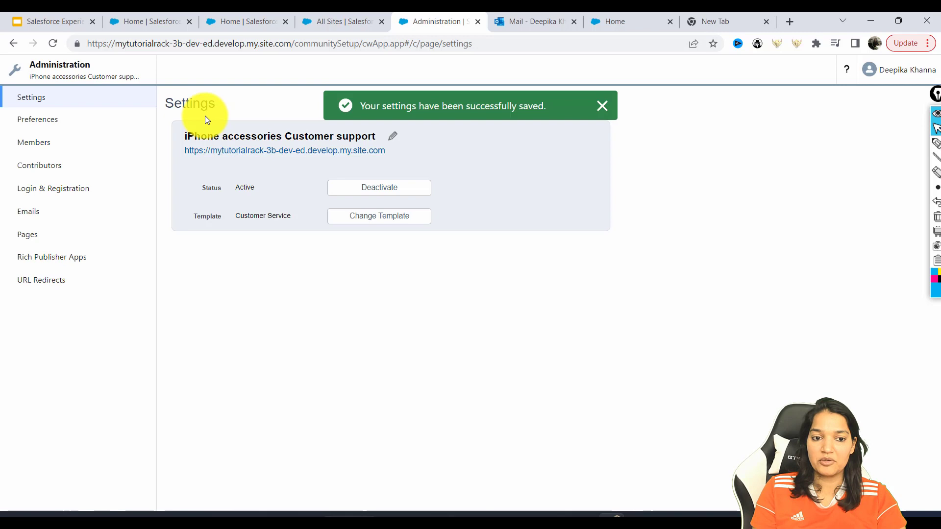
pyautogui.click(602, 107)
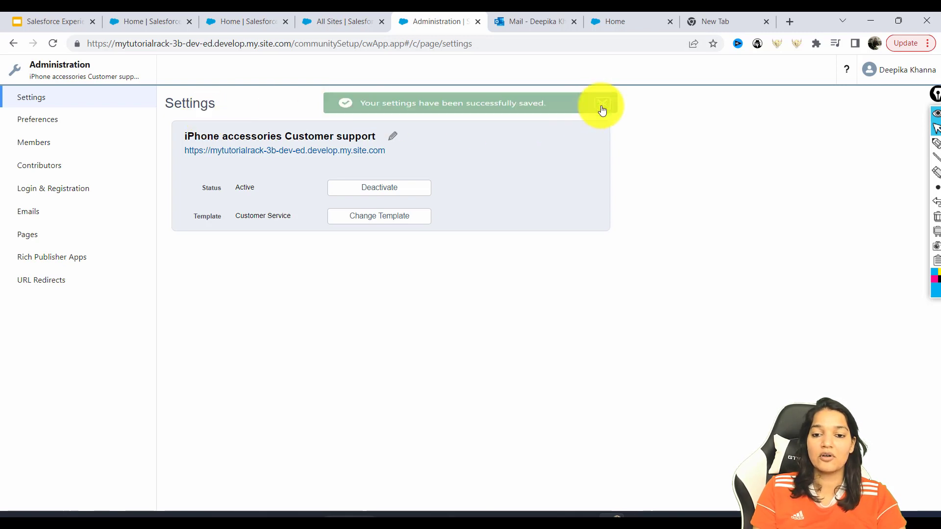